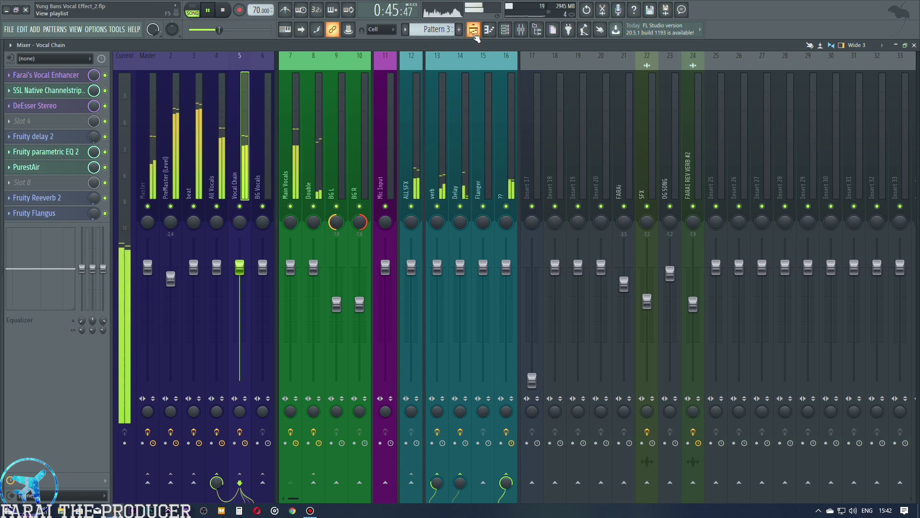
Show the playlist zoomed in around bar 13, where the main vocal starts, and play the song
left_click(473, 29)
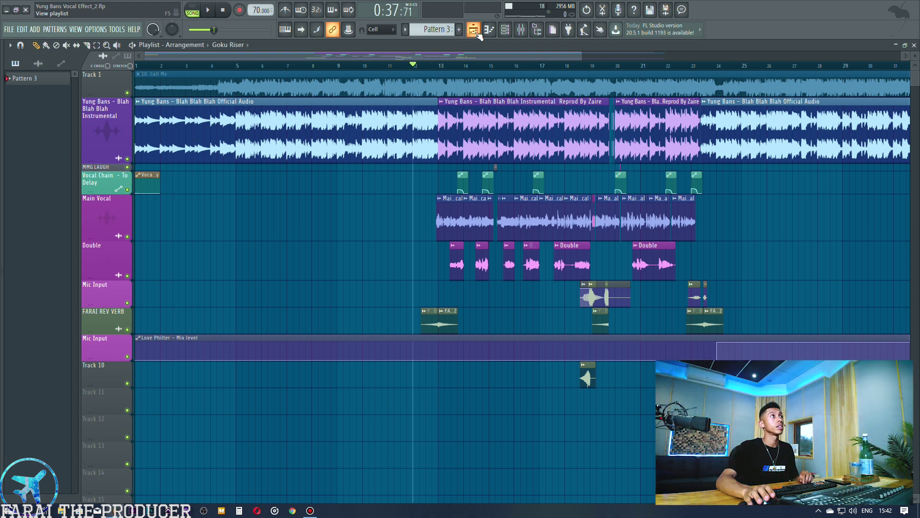
left_click(527, 30)
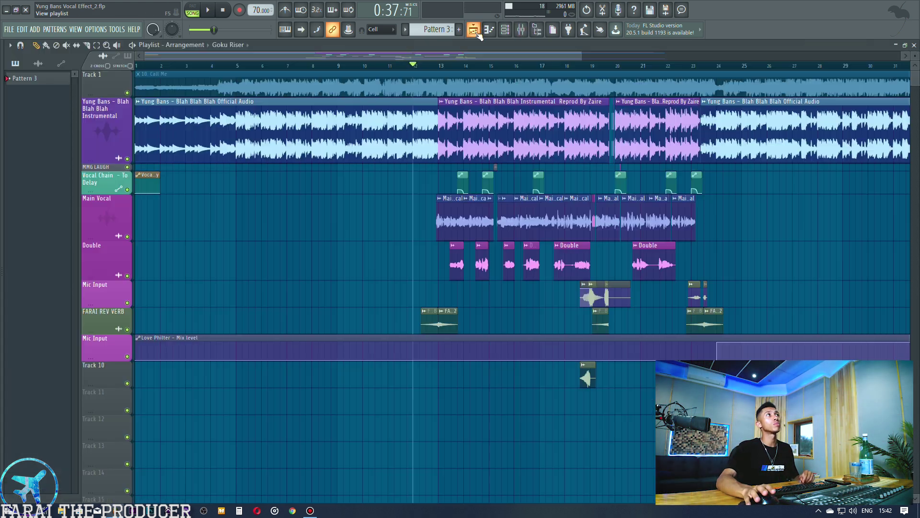
left_click(475, 32)
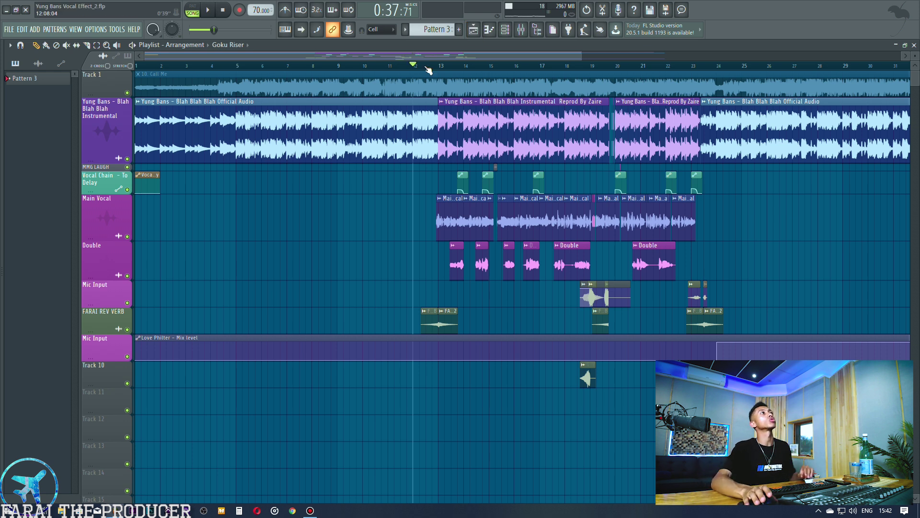
scroll(429, 69, "up", 5)
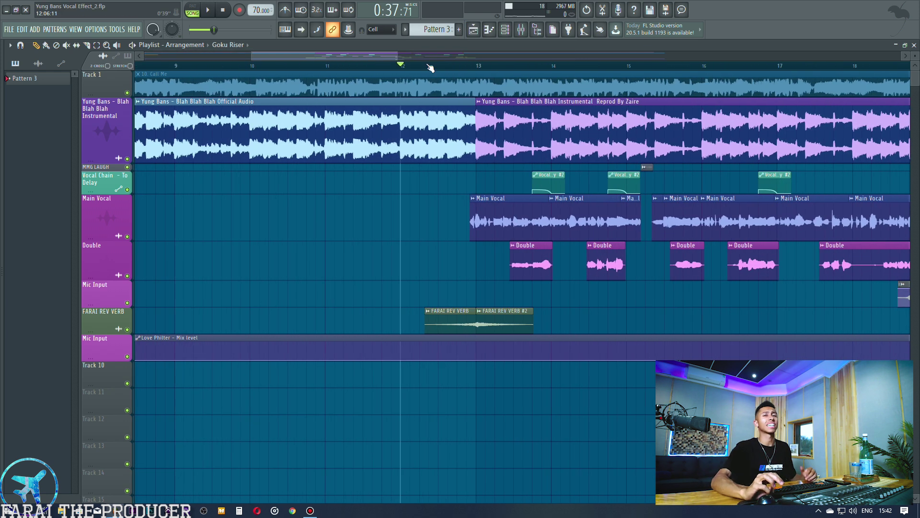
key("space")
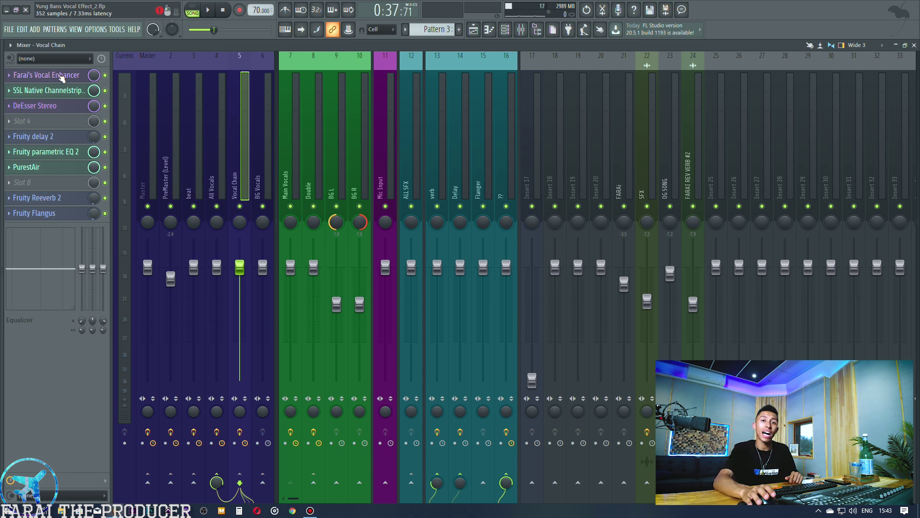
Open Farai's Vocal Enhancer from the Vocal Chain track, review its character, EQ and reverb controls, and close it
left_click(61, 75)
left_click_drag(577, 326, 740, 359)
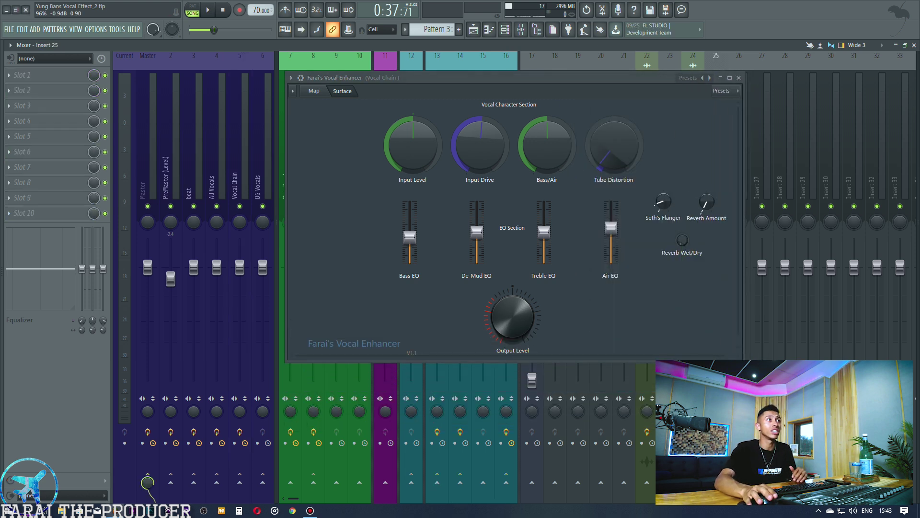
left_click_drag(741, 359, 711, 358)
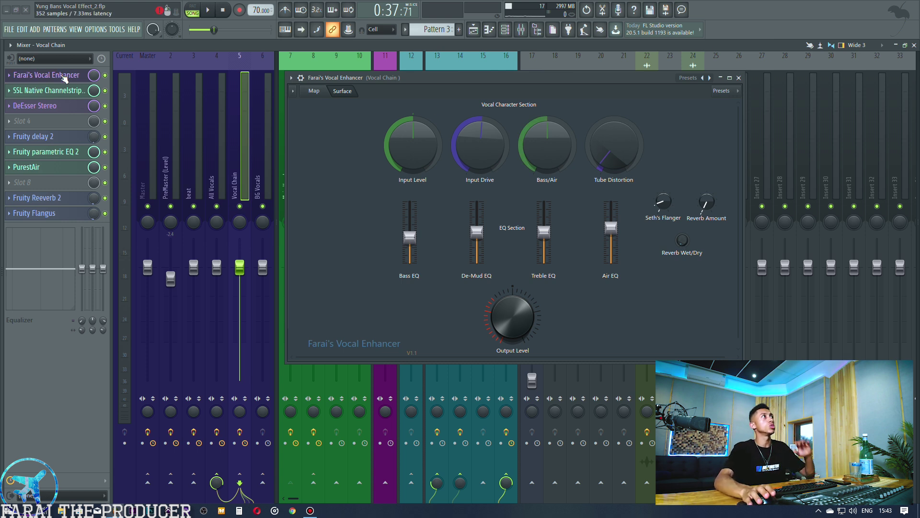
left_click(64, 77)
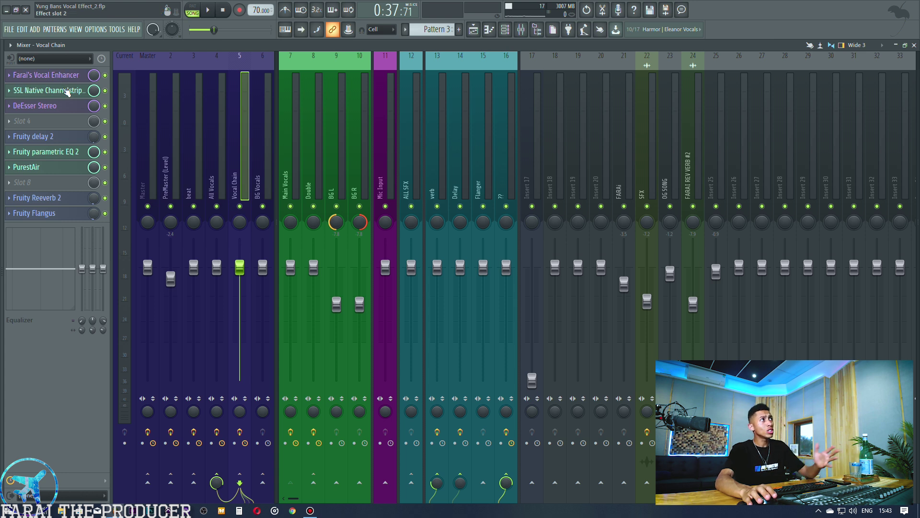
Open SSL Native Channelstrip and Farai's Vocal Enhancer together, and bring the channel strip to the front for comparison
left_click(68, 92)
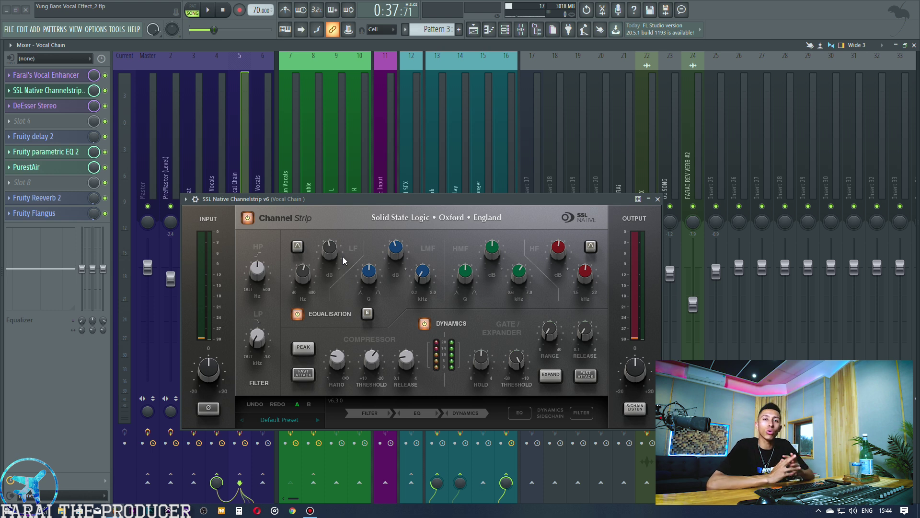
left_click(64, 76)
left_click(65, 77)
left_click(65, 77)
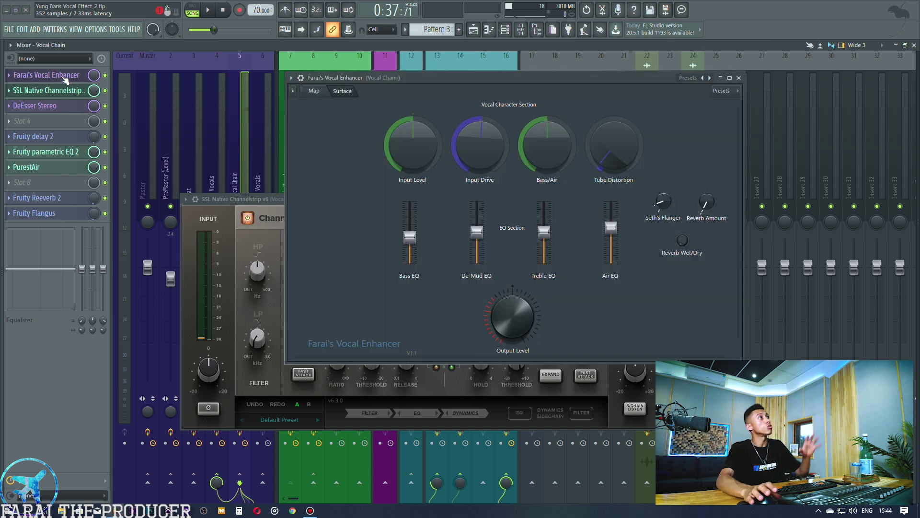
left_click_drag(428, 84, 388, 85)
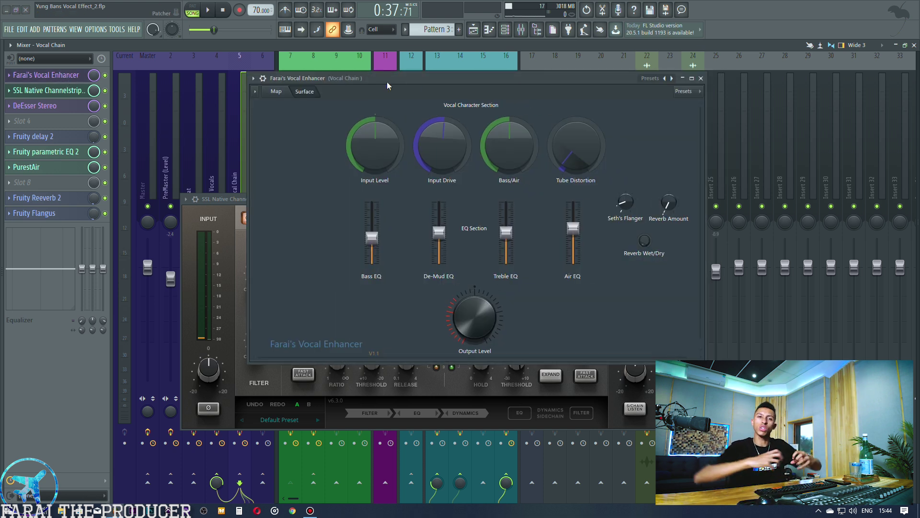
left_click(235, 226)
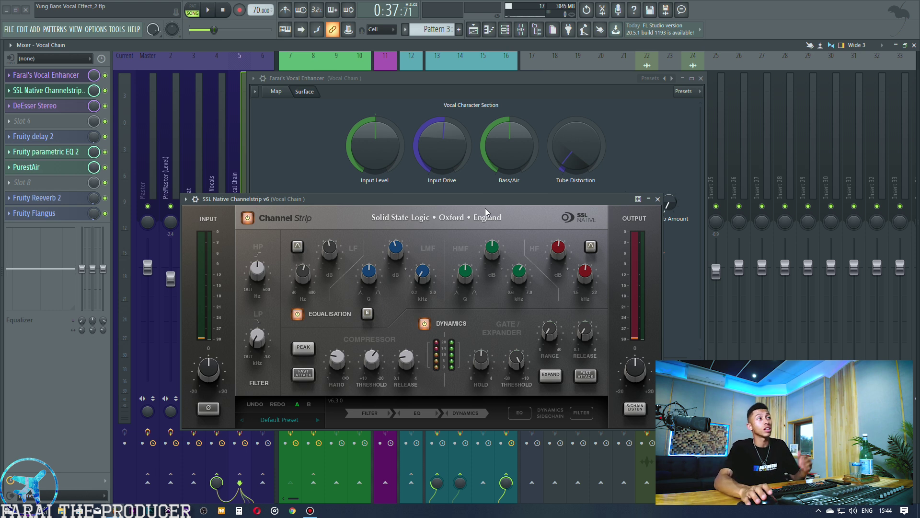
Close the SSL Native Channelstrip and Farai's Vocal Enhancer windows
left_click(49, 90)
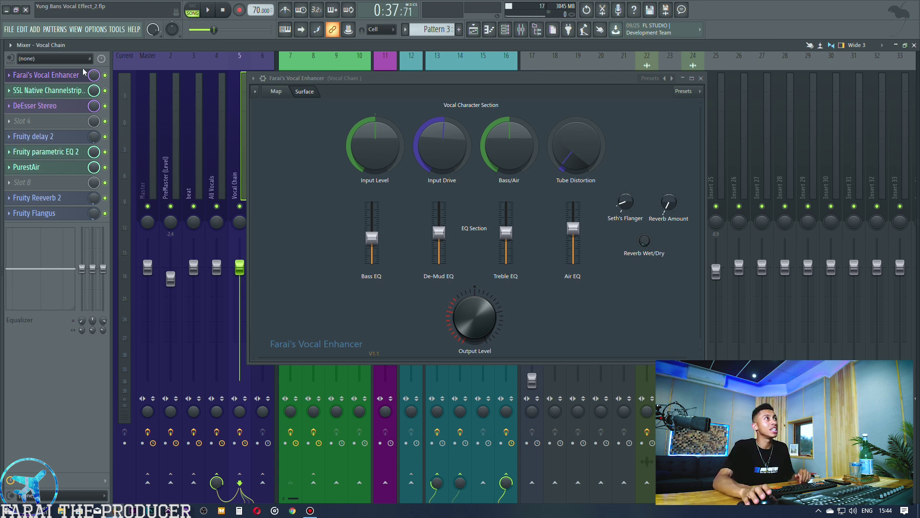
left_click(54, 82)
left_click(54, 84)
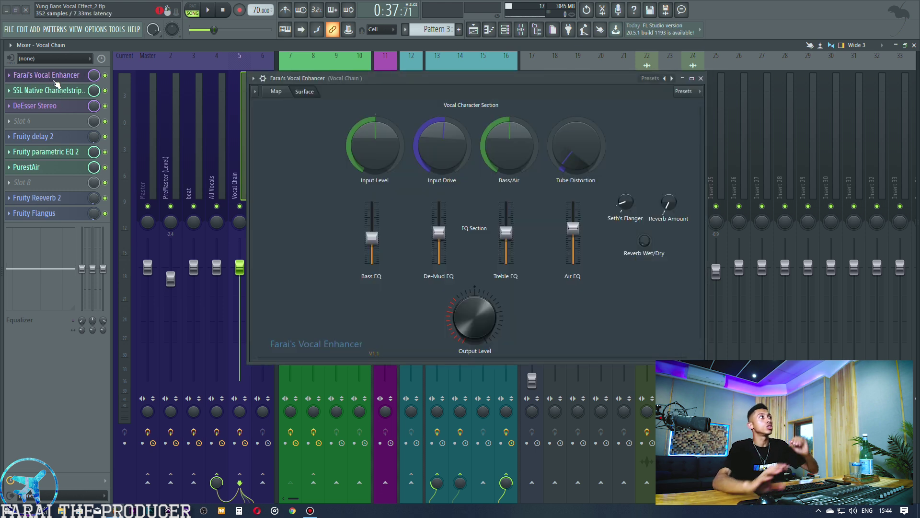
left_click(57, 79)
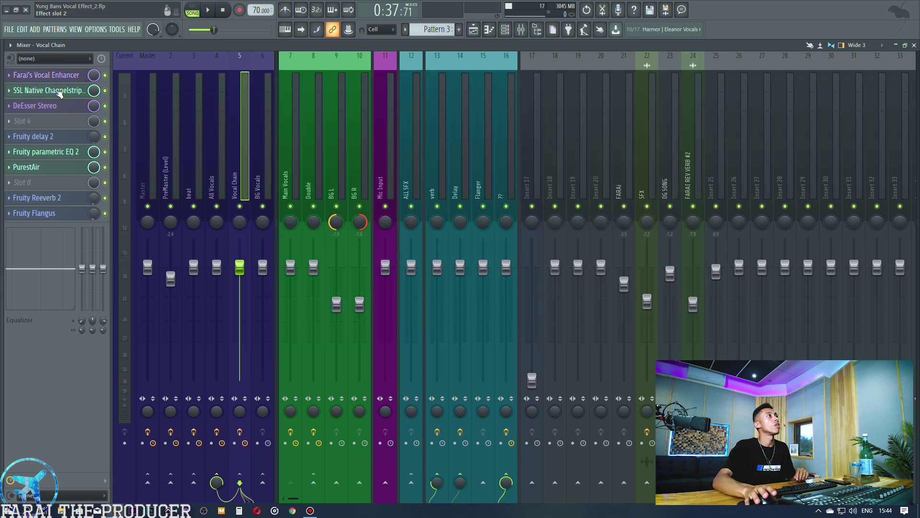
Reopen SSL Native Channelstrip, check its high-pass filter and low-frequency EQ settings, and close it
left_click(66, 91)
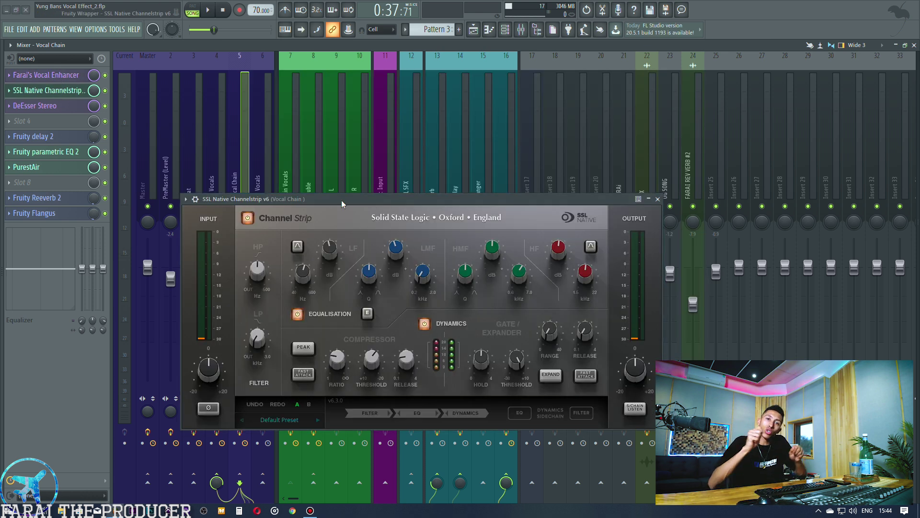
mouse_move(261, 265)
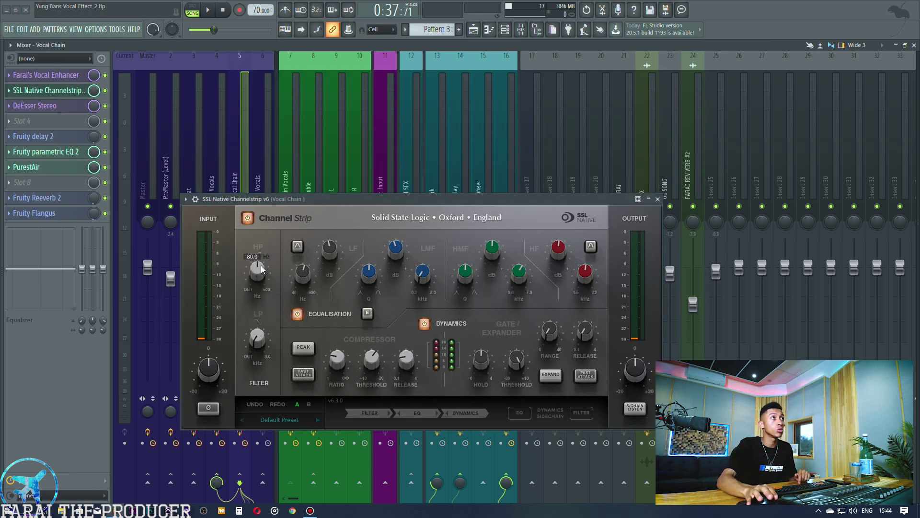
mouse_move(331, 253)
mouse_move(306, 273)
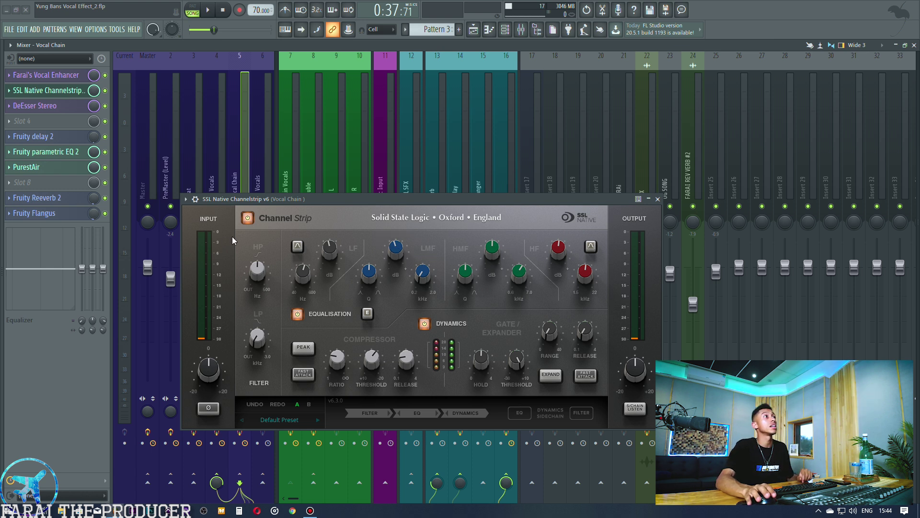
left_click(52, 91)
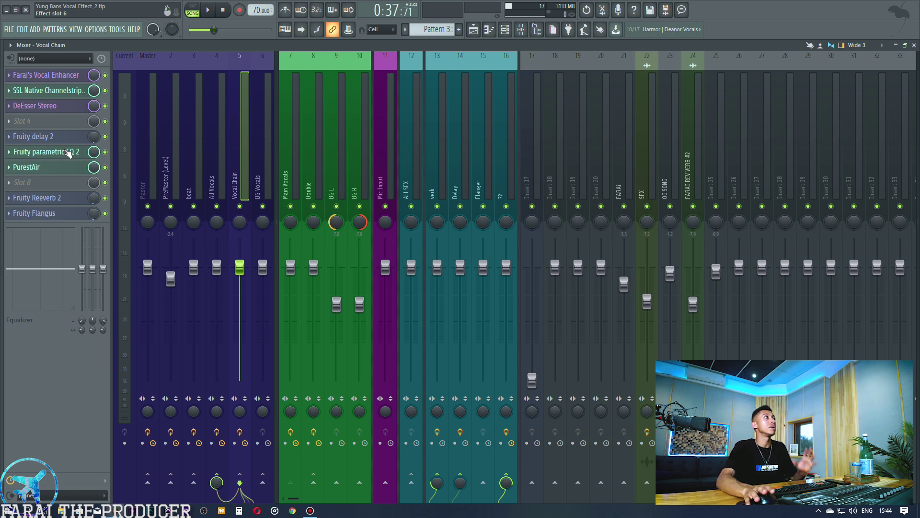
Open the Vocal Chain's Fruity Parametric EQ 2 and PurestAir, place PurestAir below the EQ, and bring the EQ to the front
left_click(69, 152)
left_click(27, 167)
left_click_drag(497, 111, 496, 329)
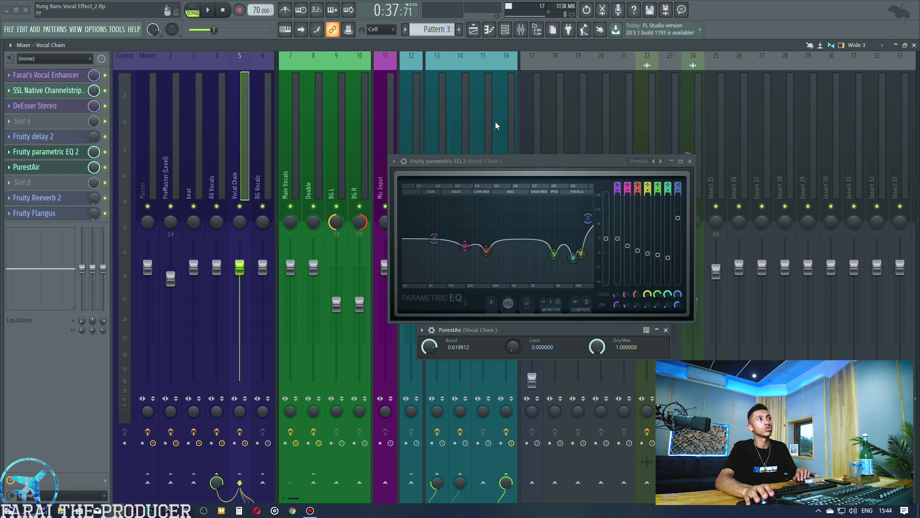
left_click(70, 151)
left_click(70, 152)
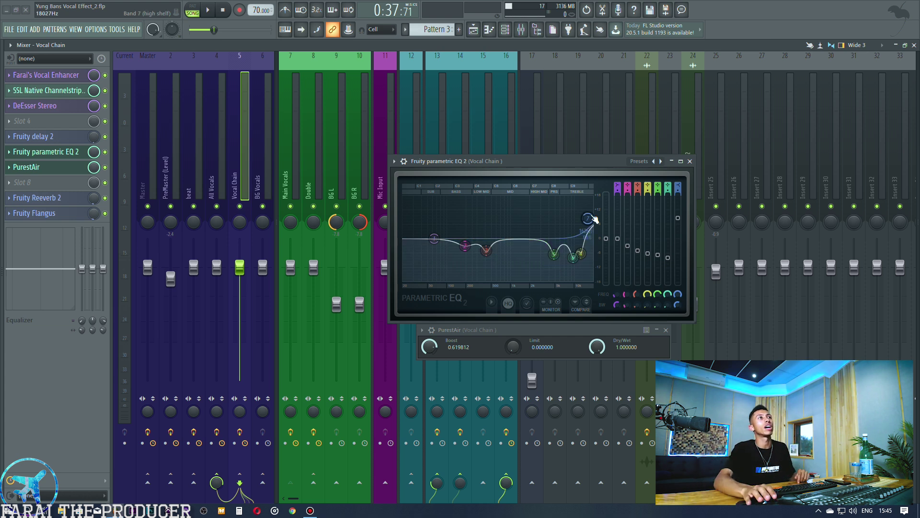
Try a stronger high-shelf boost reaching lower frequencies on band 7 of Fruity Parametric EQ 2, and undo it
left_click_drag(593, 219, 542, 201)
key("ctrl+z")
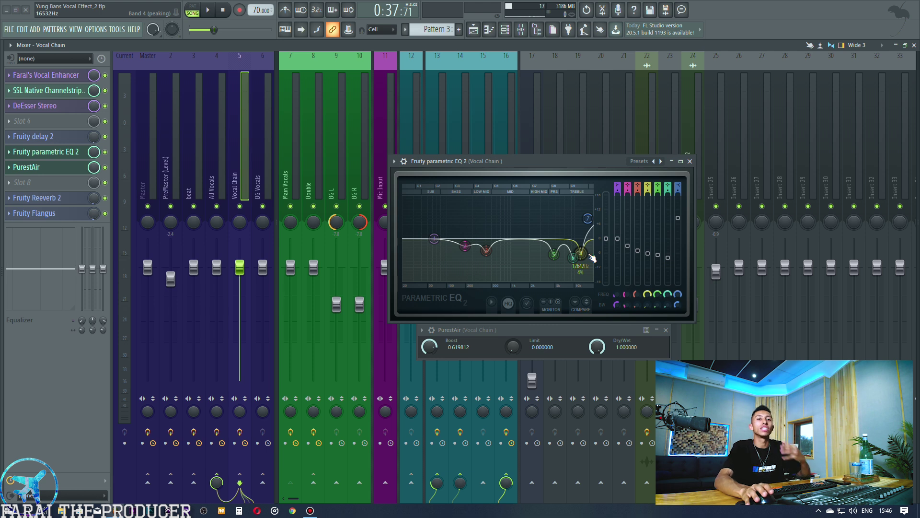
Open the Vocal Chain's DeEsser Stereo, check its threshold and frequency settings, and close it
left_click(49, 106)
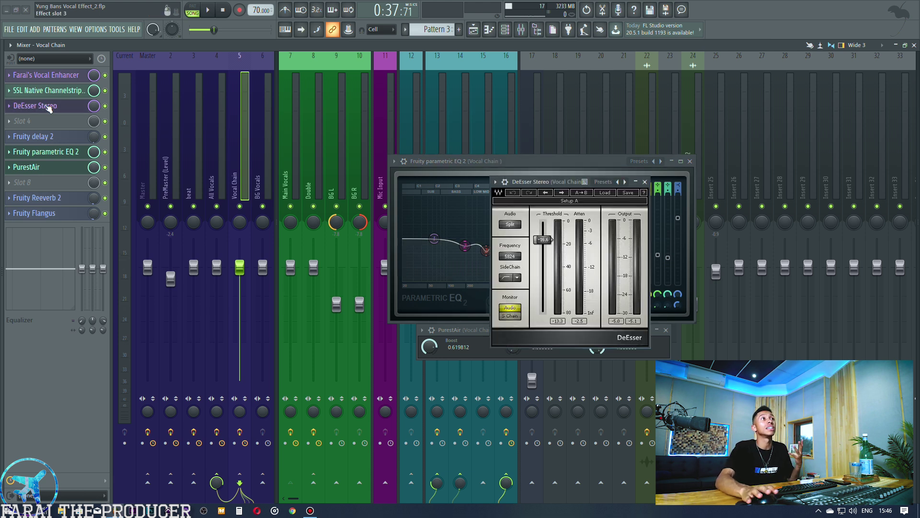
left_click(48, 106)
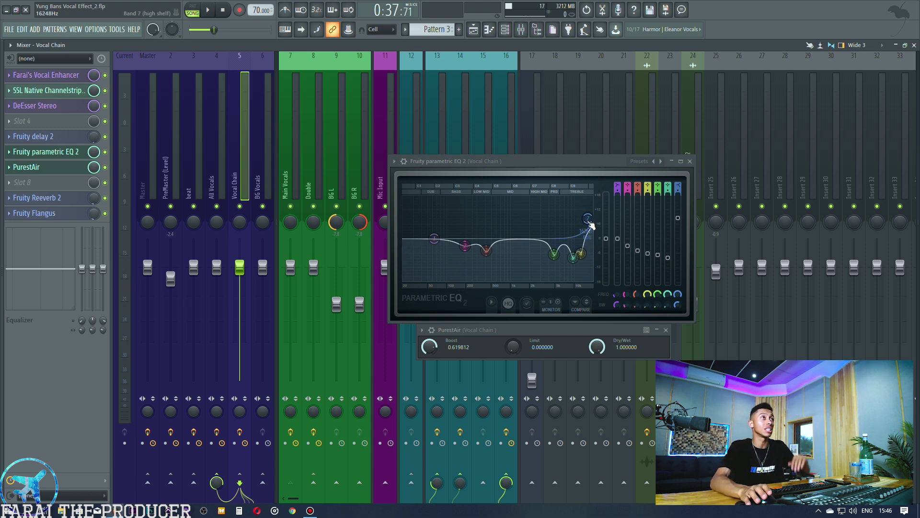
Move the EQ window aside, exaggerate the band 7 high-shelf boost from the upper mids, and undo the band change
left_click_drag(600, 161, 509, 119)
left_click_drag(496, 175, 445, 158)
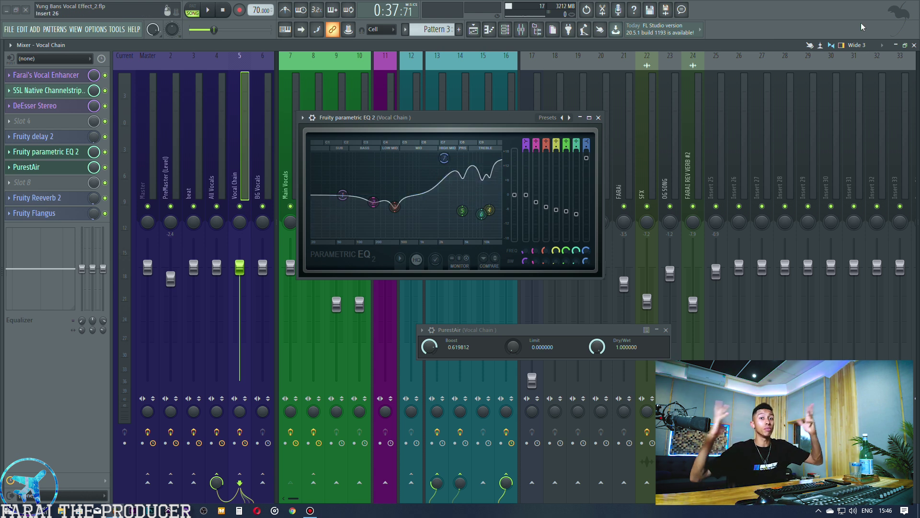
key("ctrl+alt+z")
key("ctrl+alt+z")
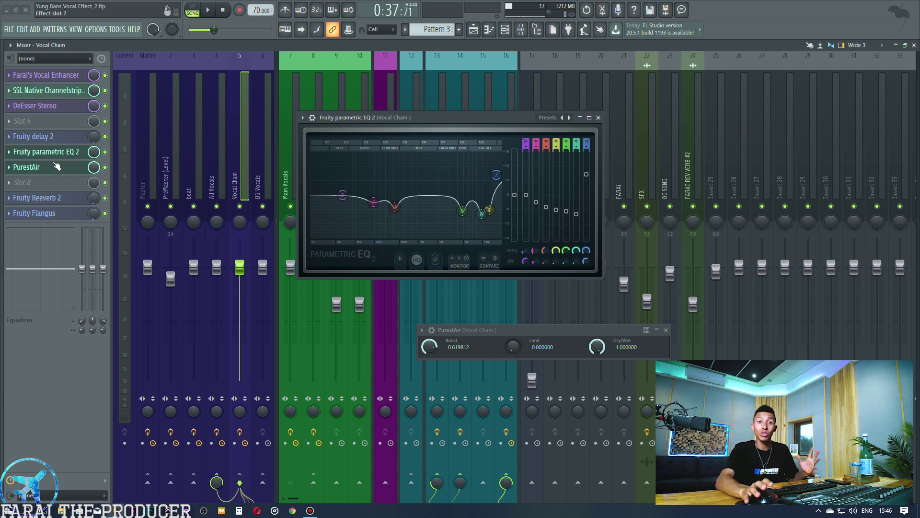
Arrange the PurestAir controls directly beneath the Fruity Parametric EQ 2 window so both can be seen together
left_click_drag(434, 331, 389, 297)
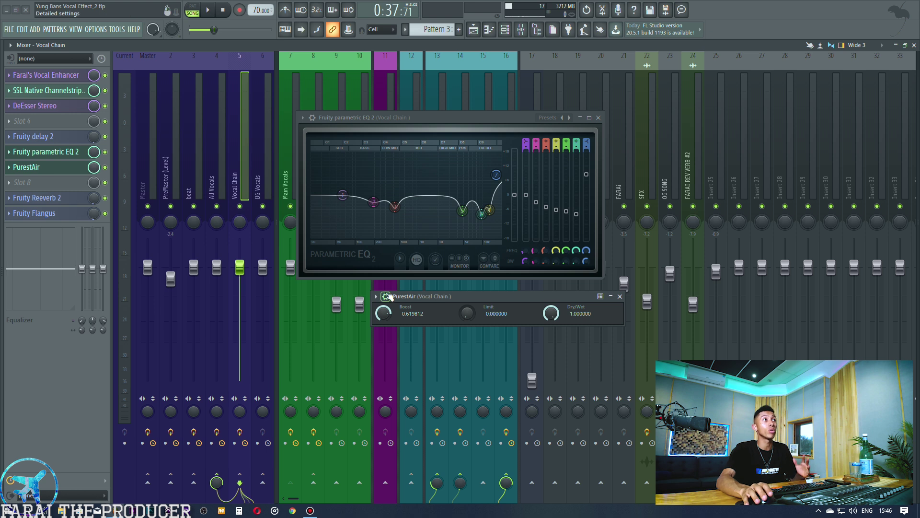
left_click(390, 297)
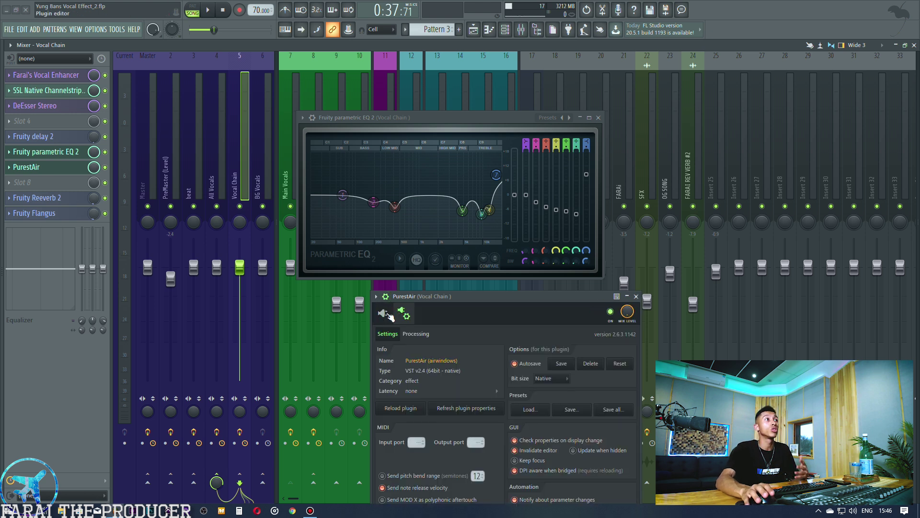
left_click(389, 316)
left_click_drag(397, 296, 387, 286)
left_click_drag(515, 118, 552, 121)
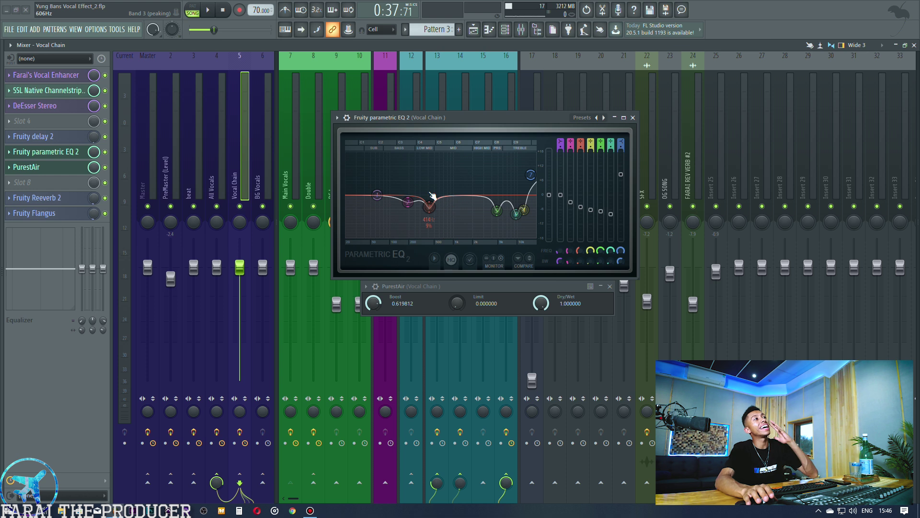
mouse_move(483, 116)
left_mouse_down()
mouse_move(503, 110)
mouse_move(494, 115)
left_mouse_up()
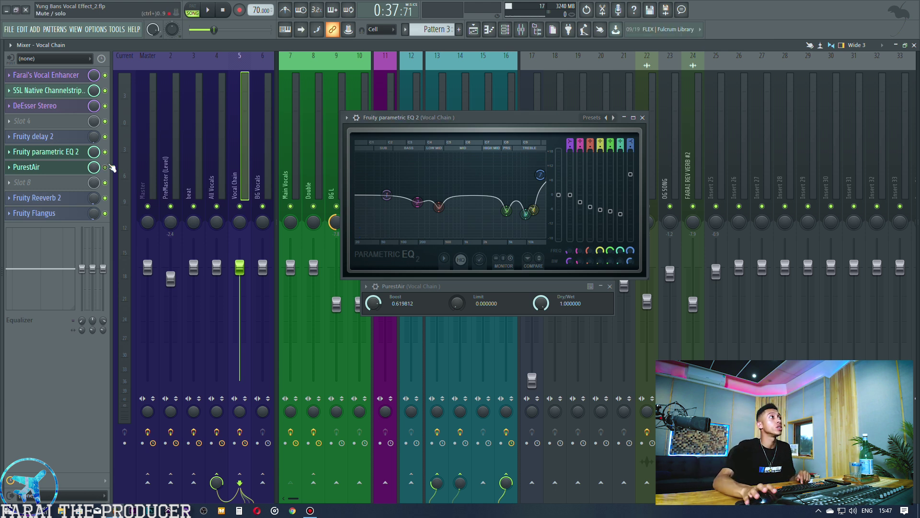
Play the song to hear the vocal chain with the EQ and PurestAir open, and stop playback
key("space")
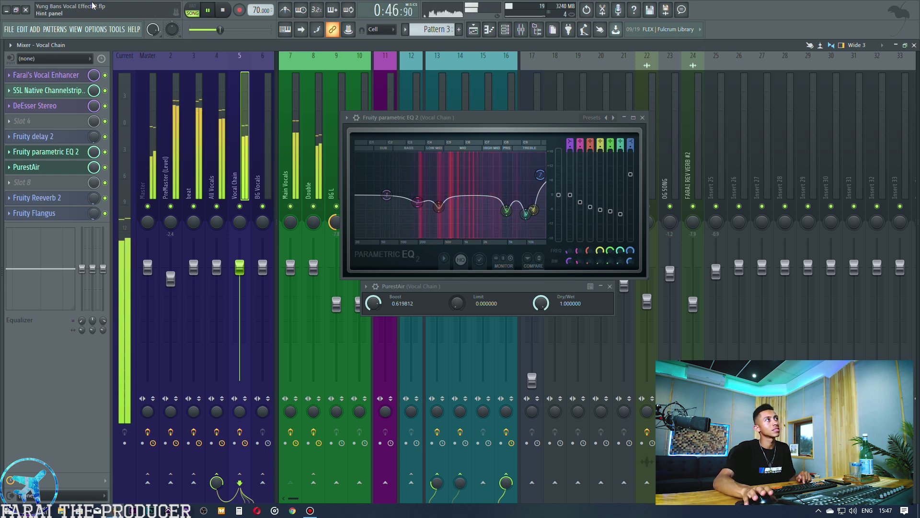
key("space")
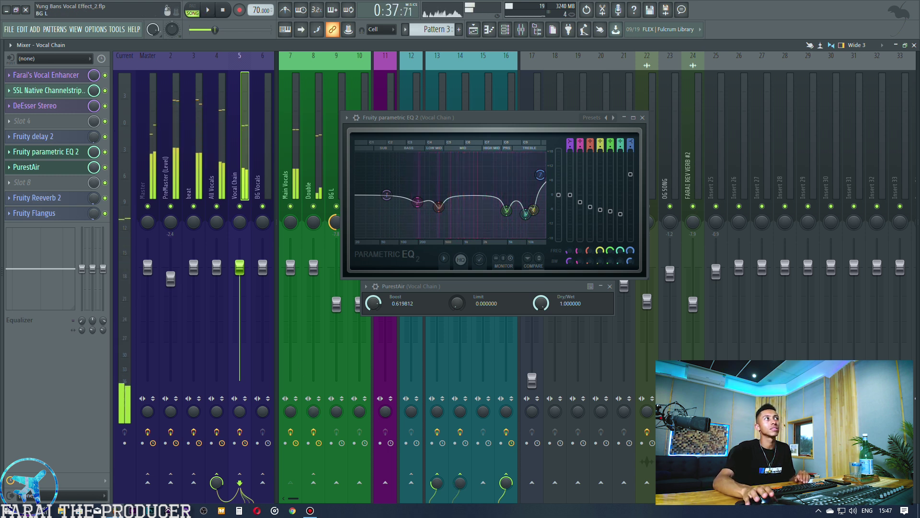